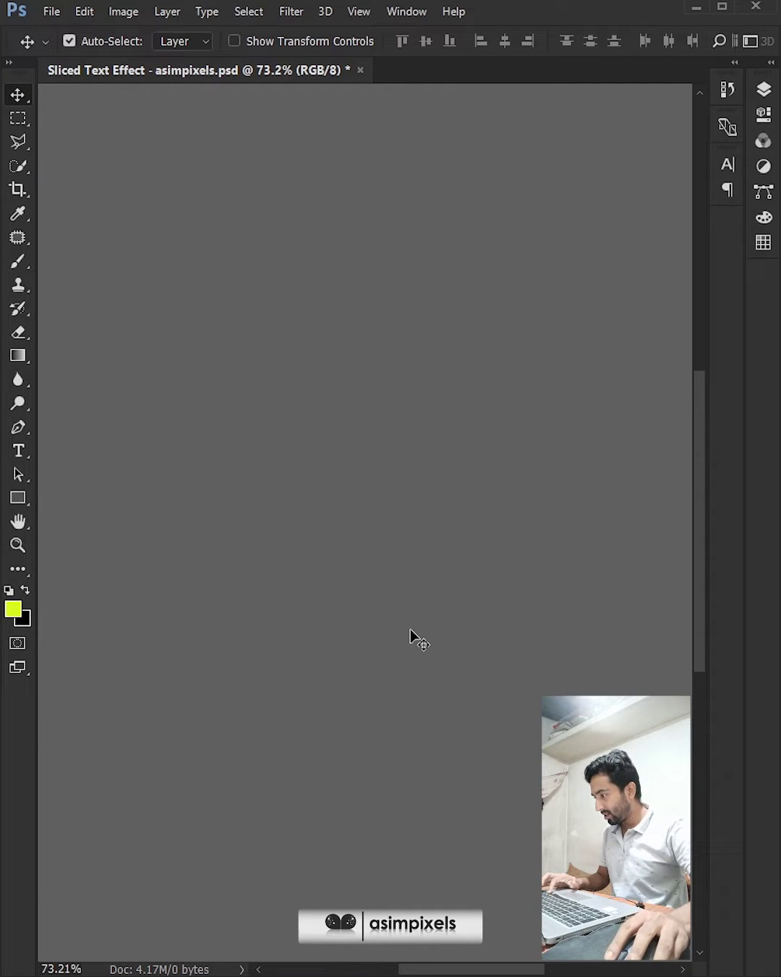
Type the bold yellow-green word SLICED and move it near the canvas centre
{"action": "right_click", "coordinate": [19, 451]}
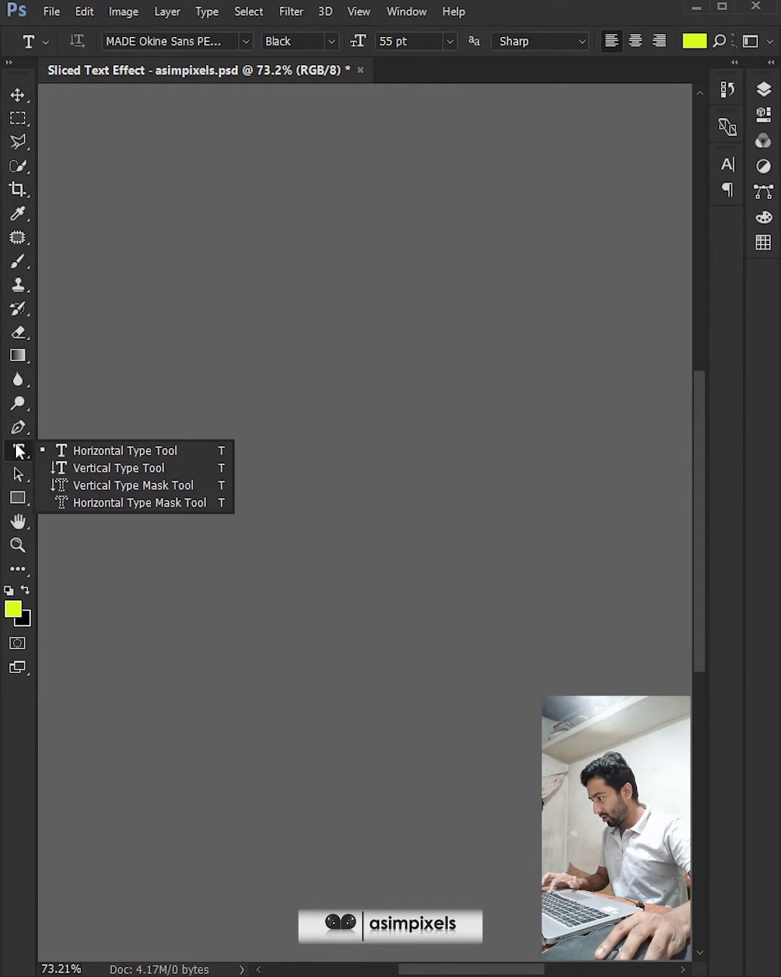
{"action": "left_click", "coordinate": [82, 445]}
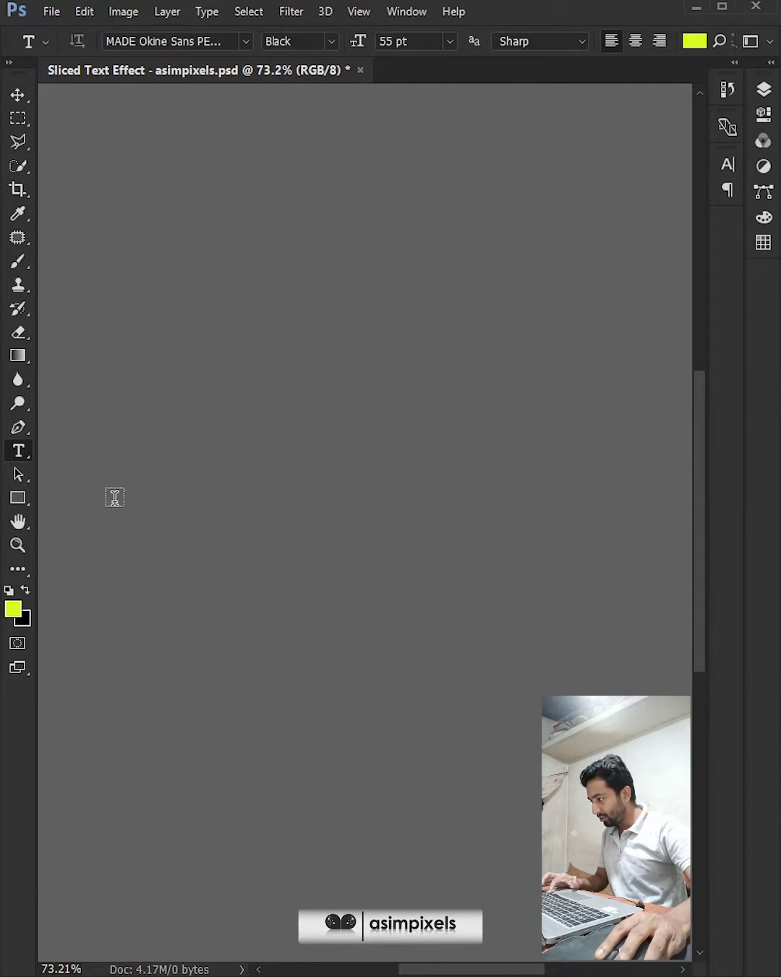
{"action": "left_click", "coordinate": [138, 526]}
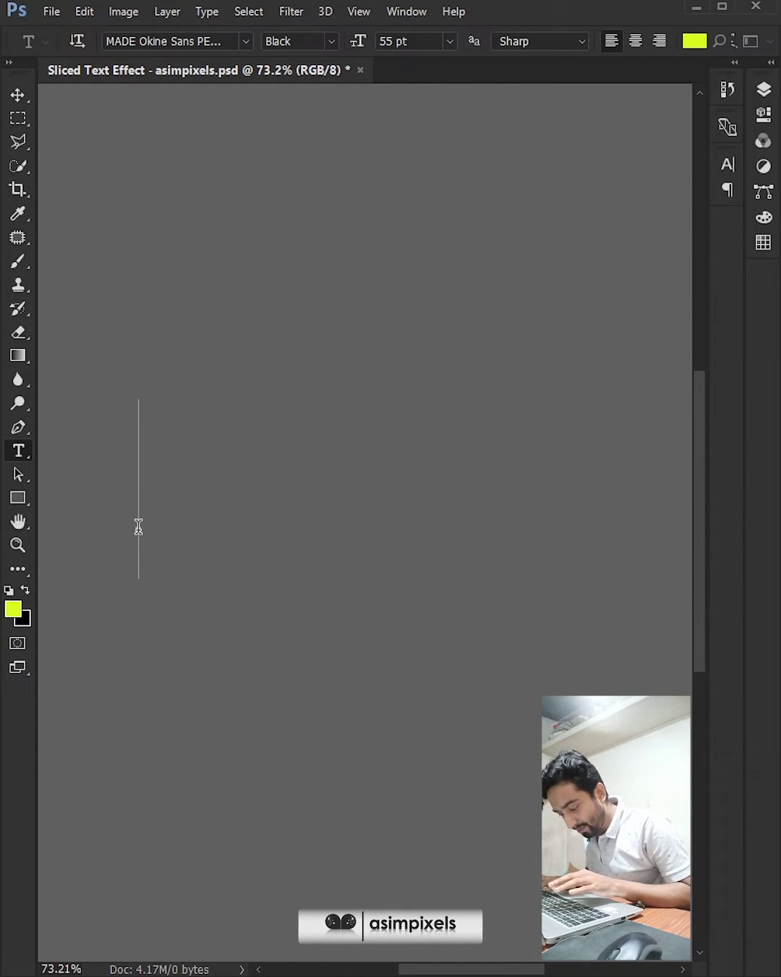
{"action": "type", "text": "SL"}
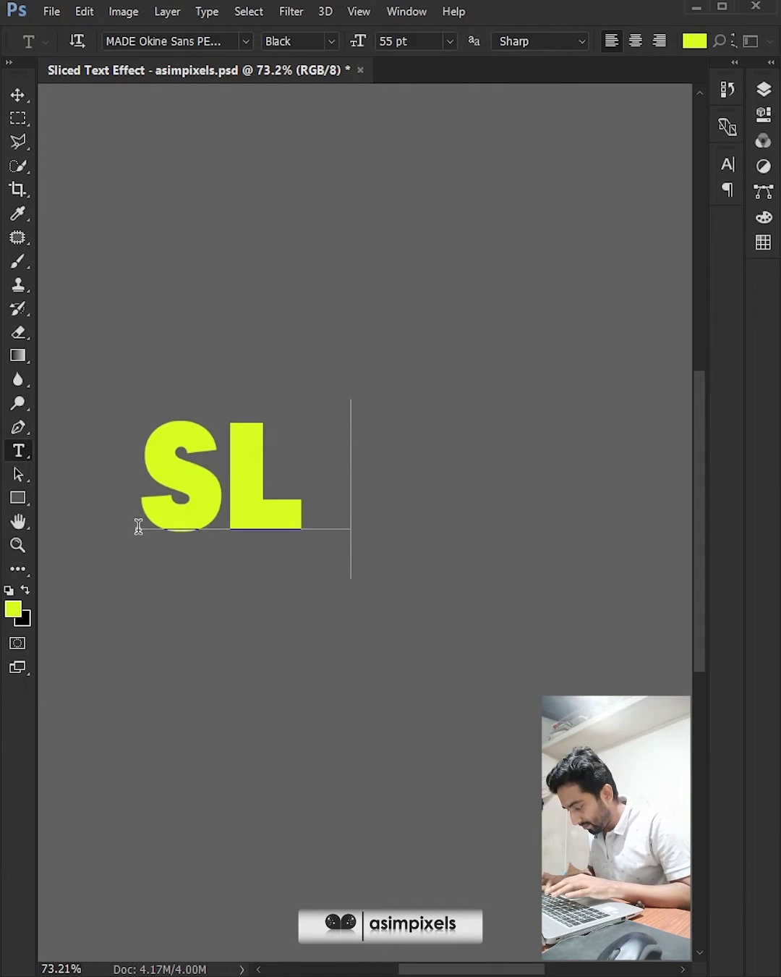
{"action": "type", "text": "ICED"}
{"action": "key", "text": "Escape"}
{"action": "key", "text": "v"}
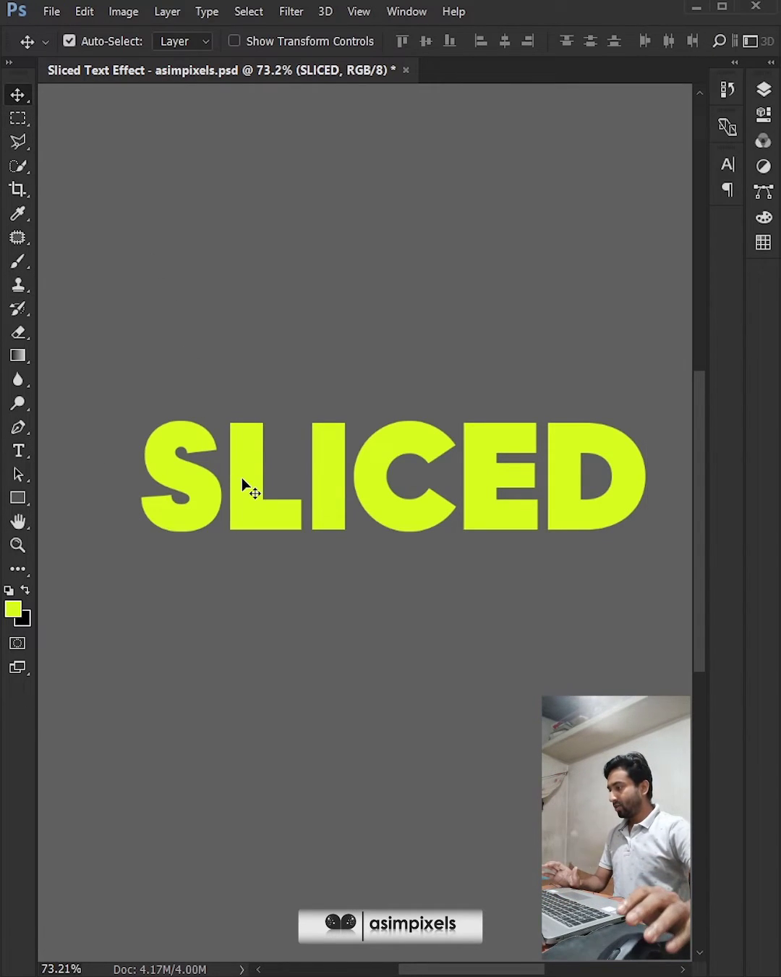
{"action": "left_click_drag", "start_coordinate": [241, 478], "coordinate": [208, 529]}
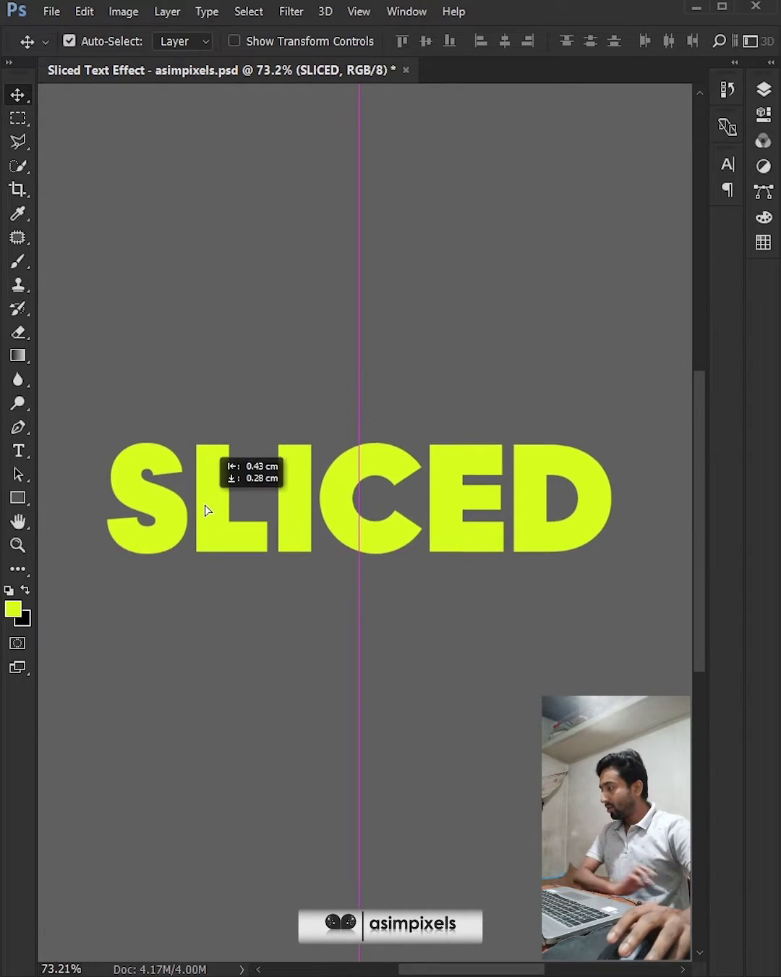
Draw a four-corner polygonal lasso selection whose lower edge cuts diagonally through SLICED
{"action": "left_click", "coordinate": [23, 150]}
{"action": "left_click", "coordinate": [91, 162]}
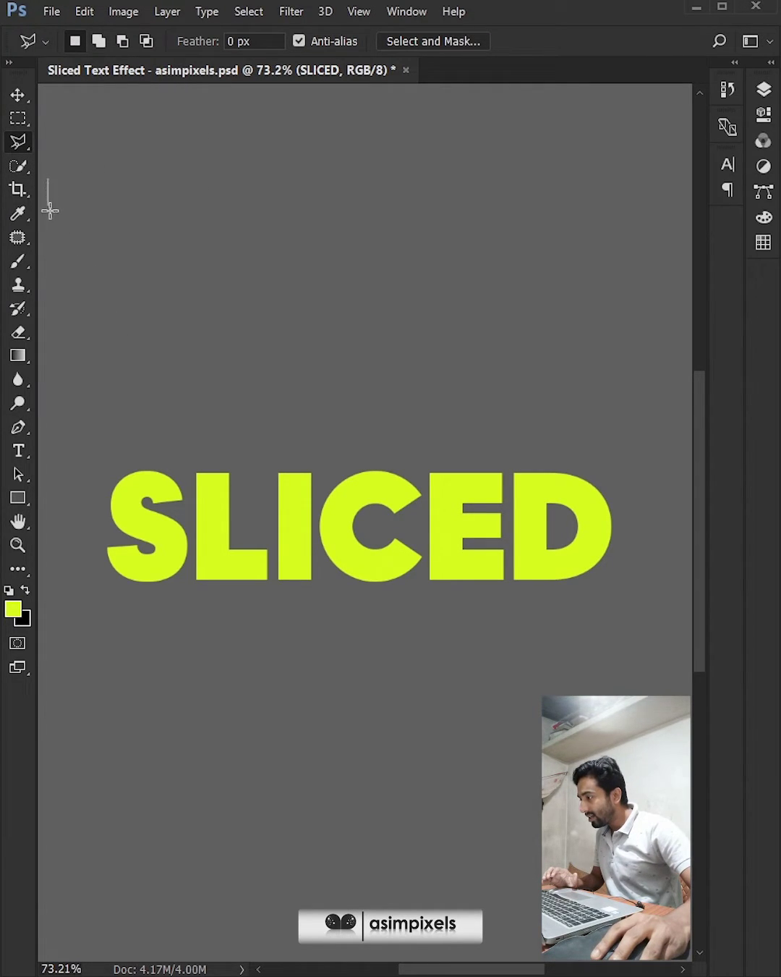
{"action": "left_click", "coordinate": [48, 571]}
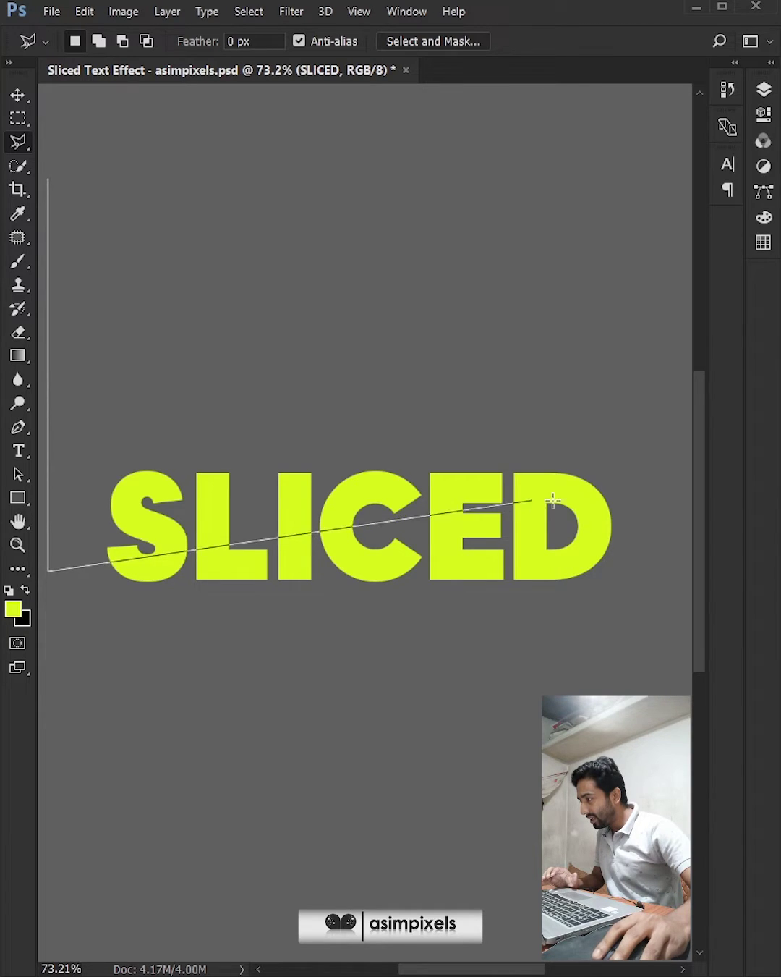
{"action": "left_click", "coordinate": [687, 493]}
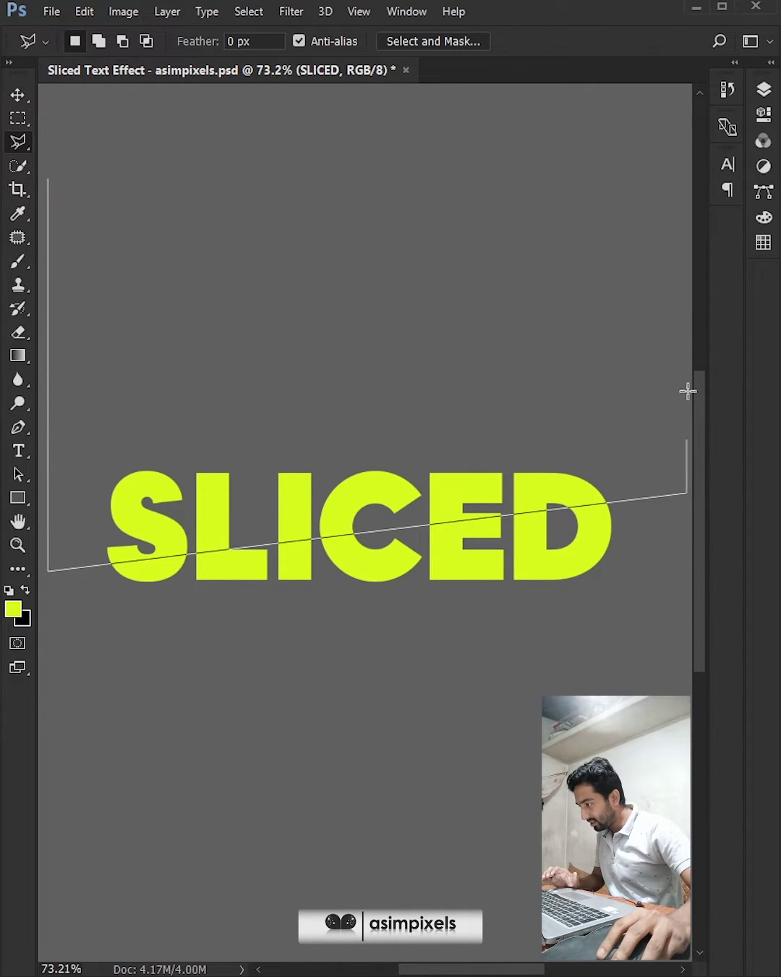
{"action": "left_click", "coordinate": [686, 174]}
{"action": "left_click", "coordinate": [48, 179]}
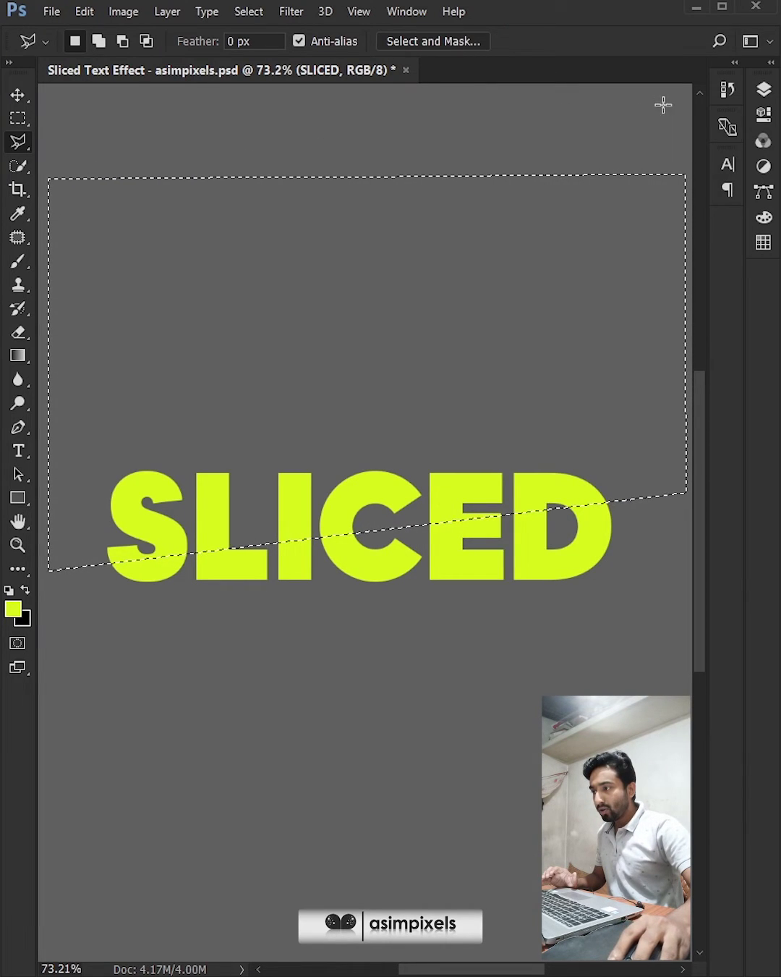
Mask the SLICED layer, duplicate it with Ctrl+J, and invert the copy's mask
{"action": "left_click", "coordinate": [763, 91]}
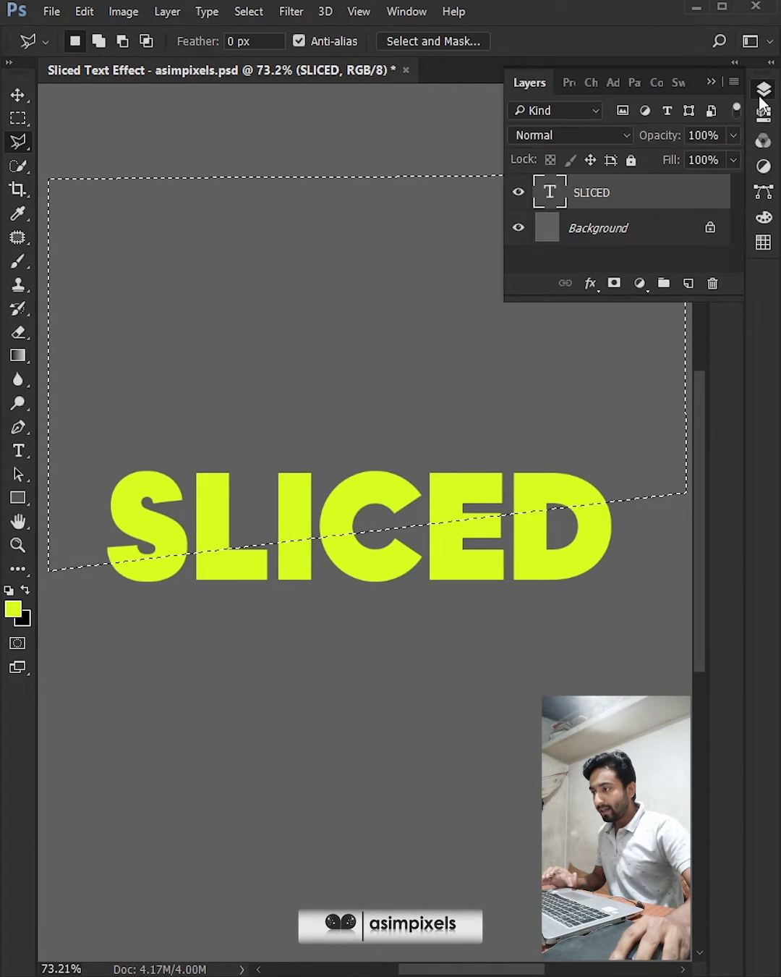
{"action": "left_click", "coordinate": [615, 284]}
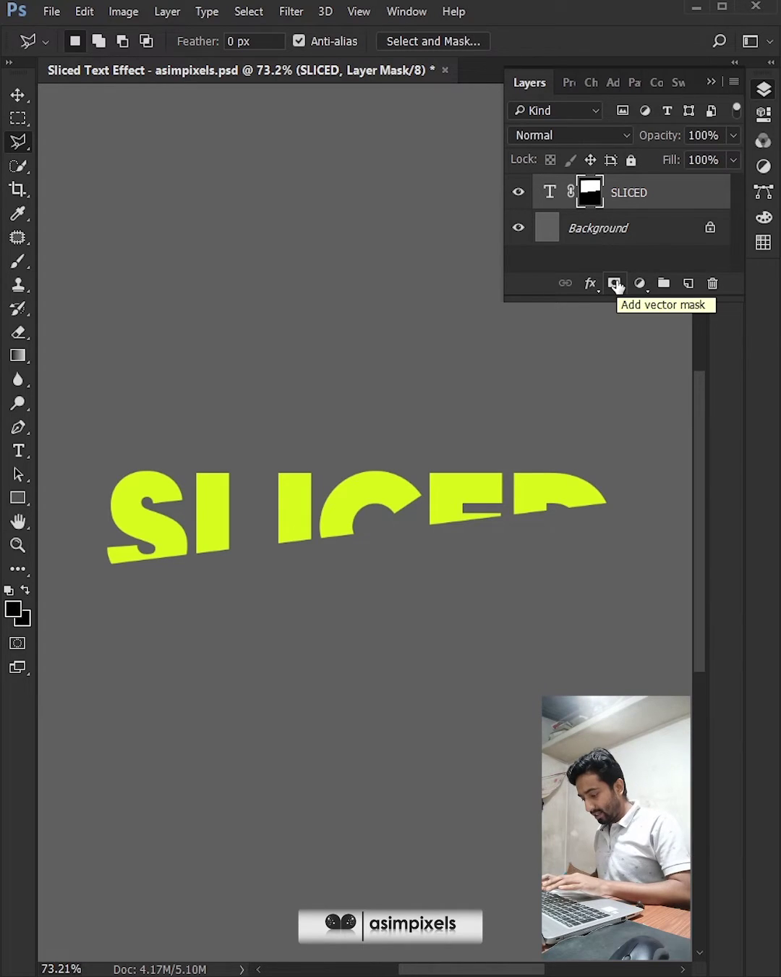
{"action": "key", "text": "ctrl+j"}
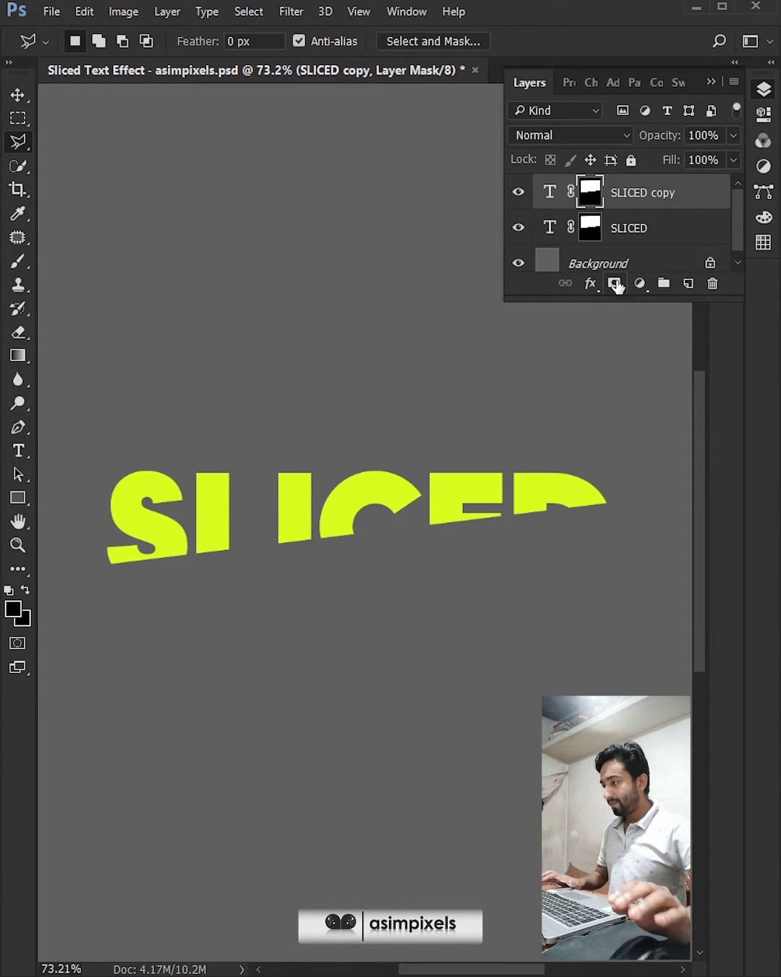
{"action": "key", "text": "ctrl+i"}
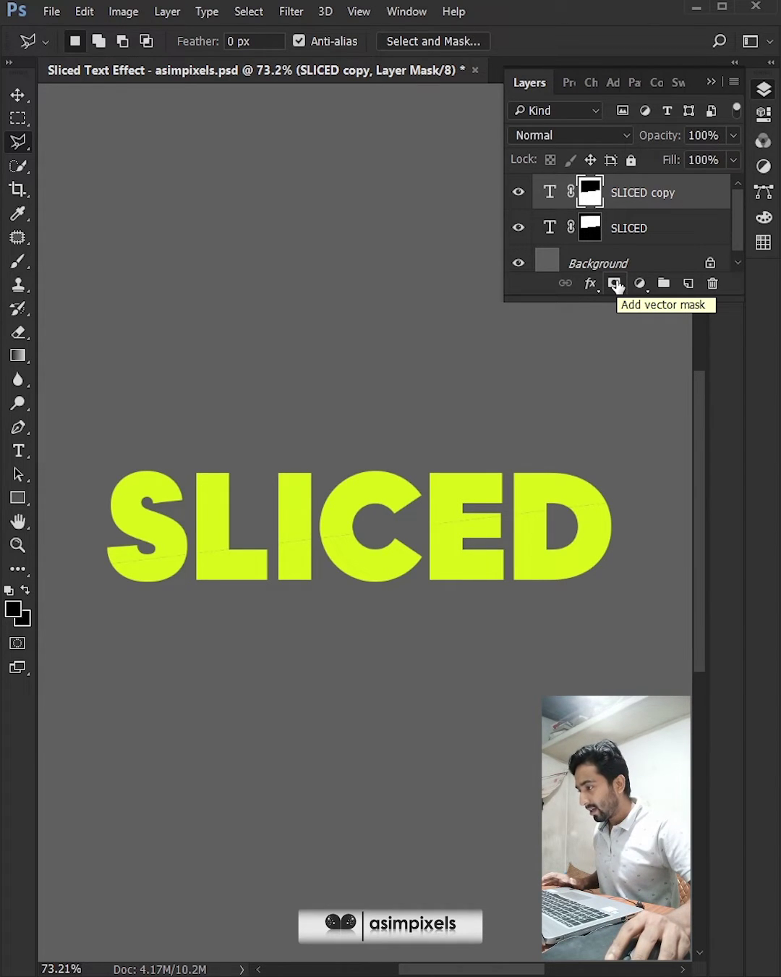
Nudge the SLICED copy two arrow-key steps down and two to the right
{"action": "left_click", "coordinate": [17, 95]}
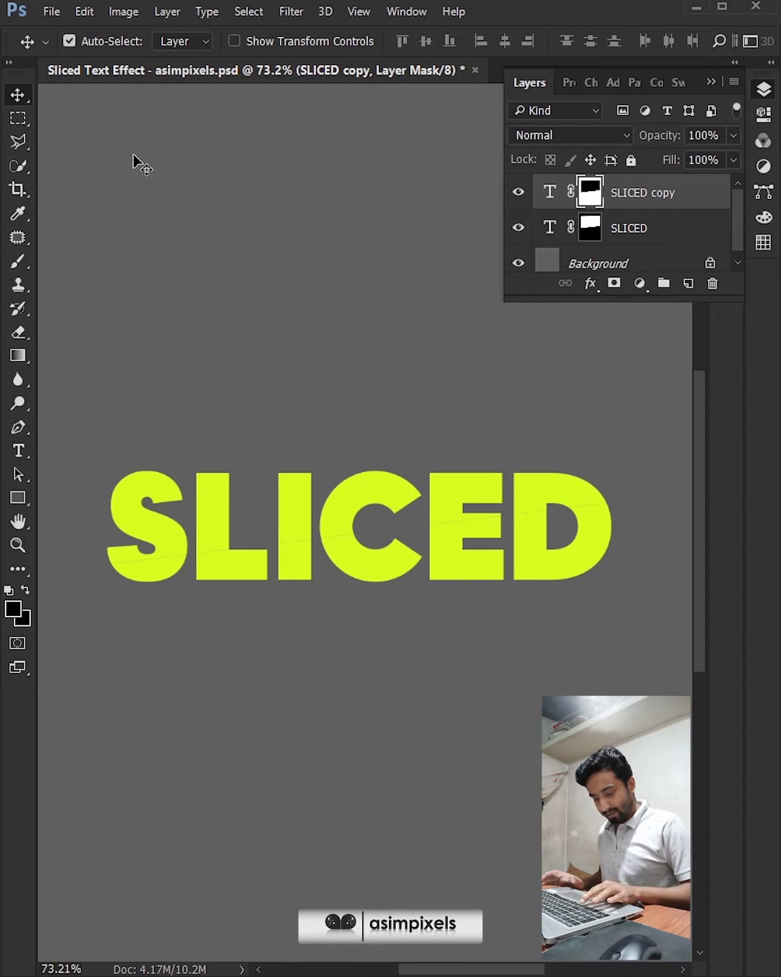
{"action": "key", "text": "Down"}
{"action": "key", "text": "Down"}
{"action": "key", "text": "Down"}
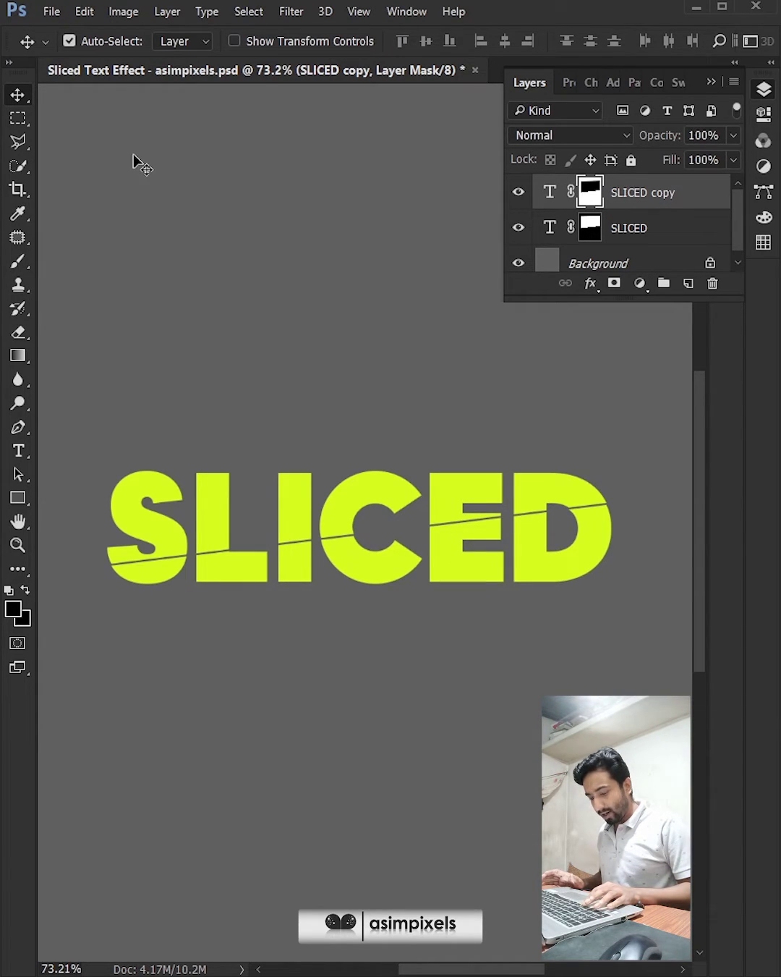
{"action": "key", "text": "Down"}
{"action": "key", "text": "Right"}
{"action": "key", "text": "Right"}
{"action": "key", "text": "Right"}
{"action": "key", "text": "Right"}
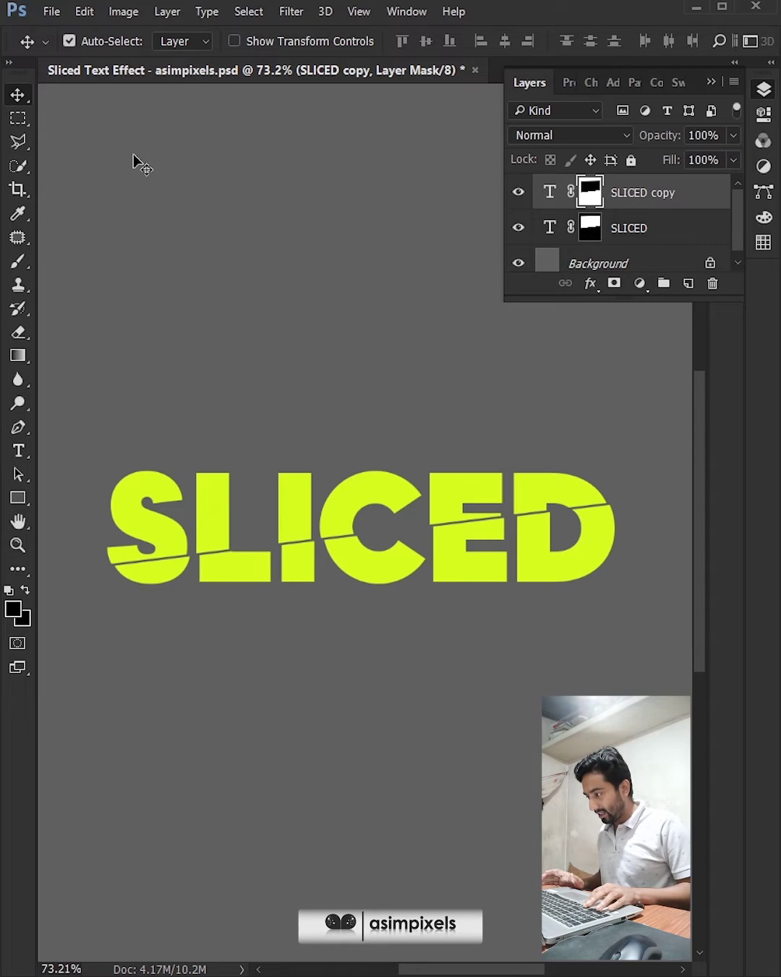
{"action": "key", "text": "Right"}
{"action": "key", "text": "Right"}
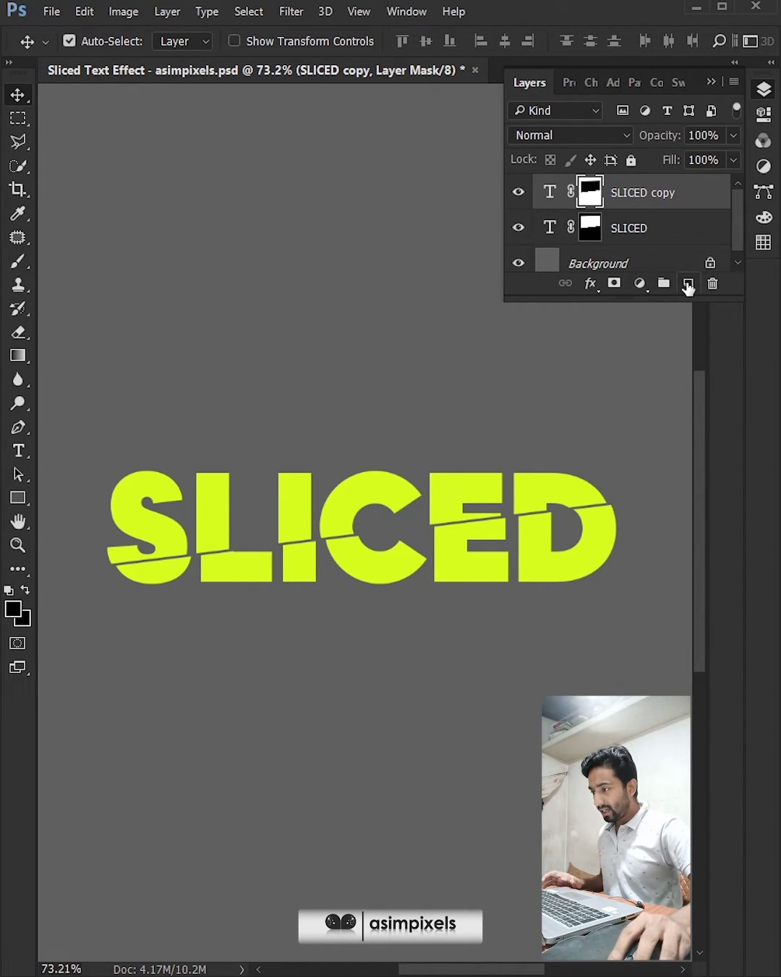
Add an empty top layer and load the SLICED copy mask as a selection
{"action": "left_click", "coordinate": [688, 283]}
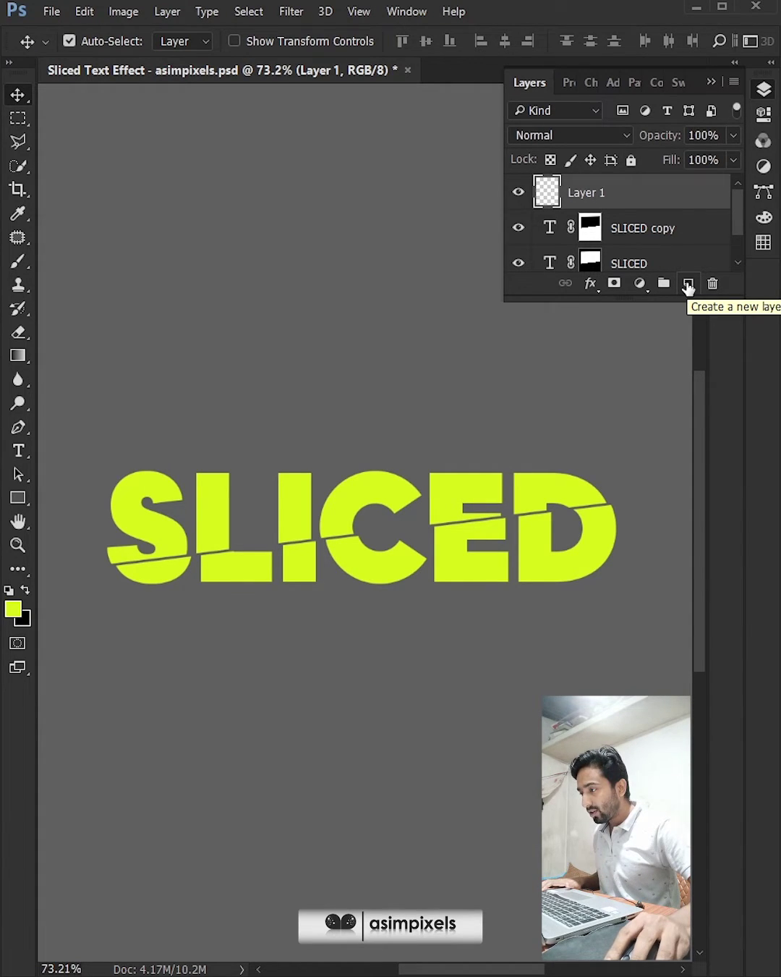
{"action": "key", "text": "ctrl"}
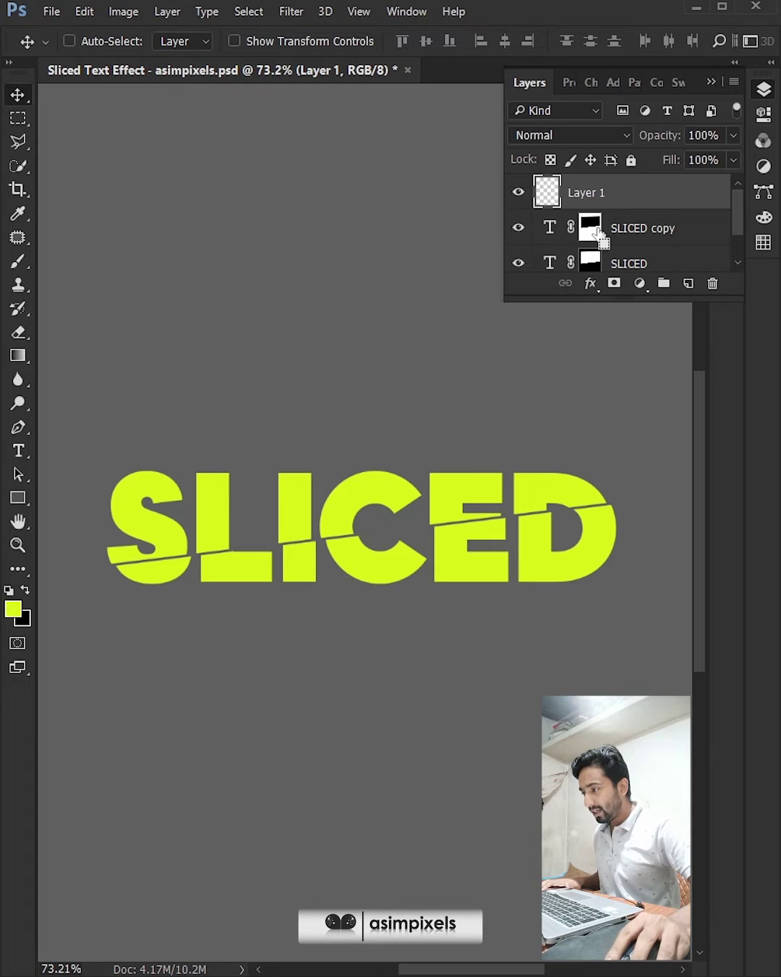
{"action": "left_click", "coordinate": [594, 230], "text": "ctrl"}
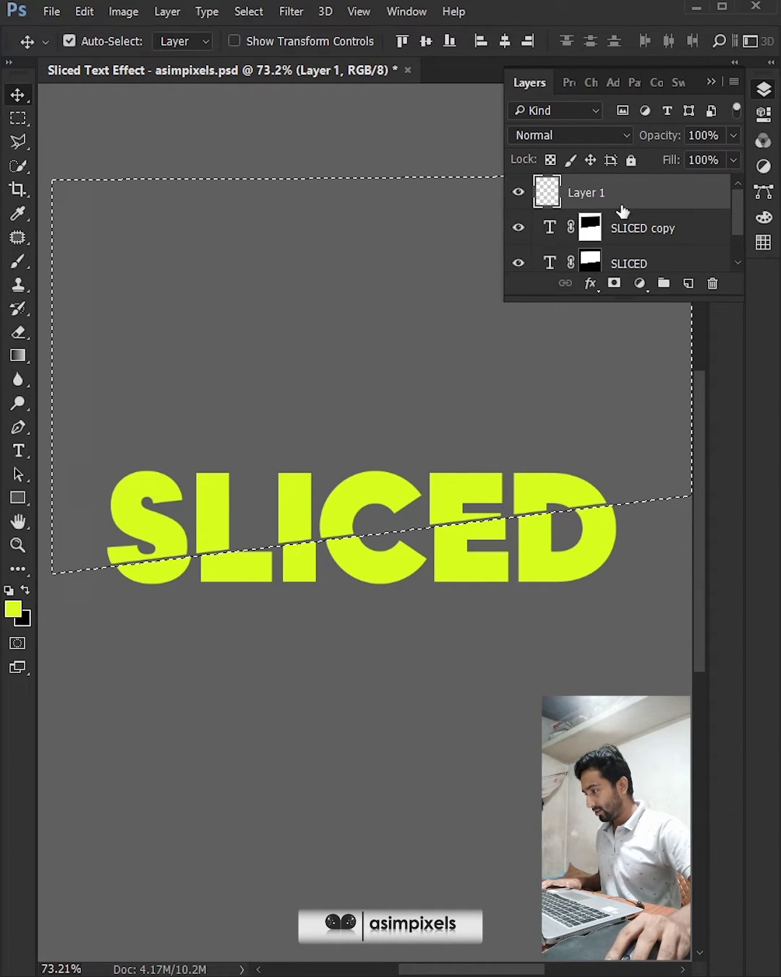
{"action": "left_click", "coordinate": [763, 91]}
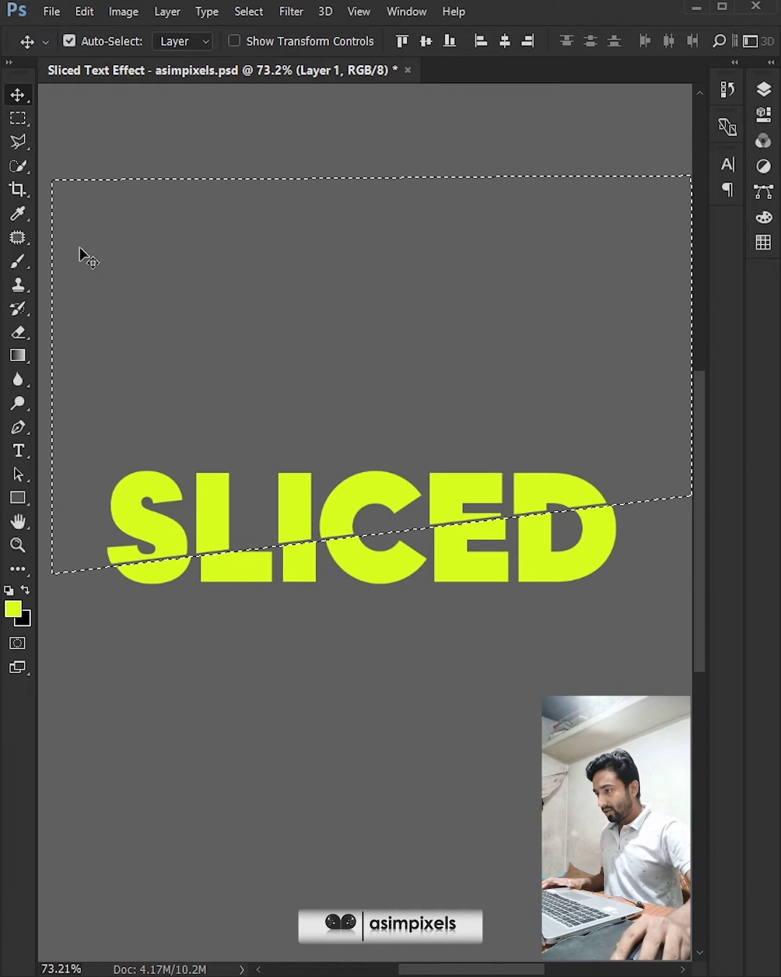
{"action": "left_click_drag", "start_coordinate": [18, 260], "coordinate": [92, 253]}
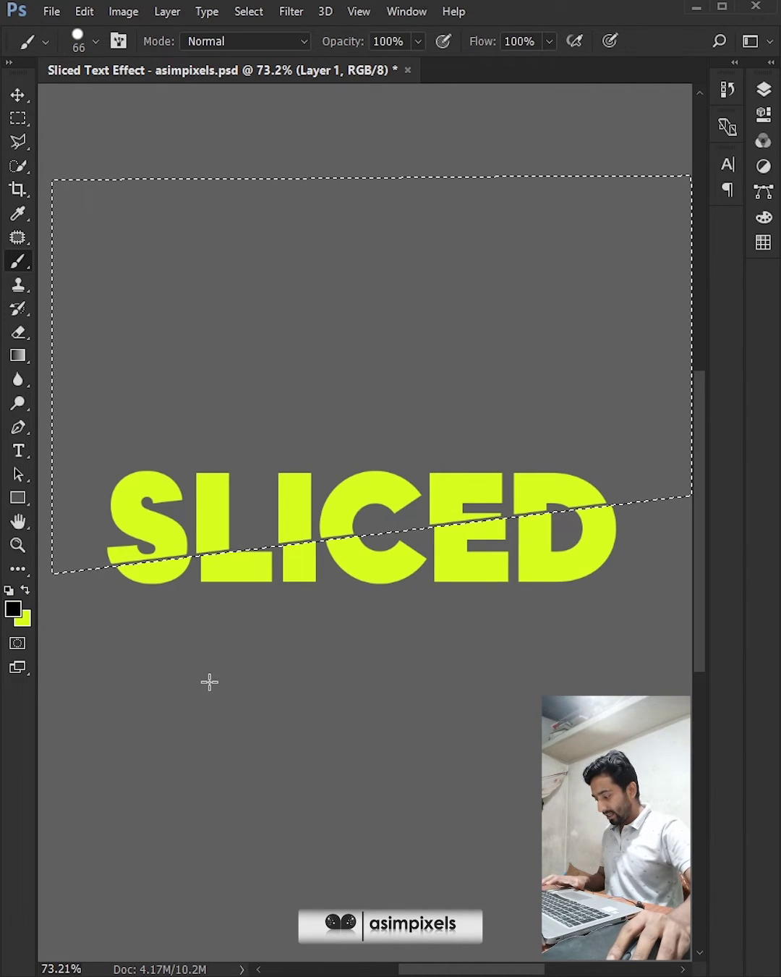
Paint black along the cut with a soft 126 px brush, then shrink it to 58 px
{"action": "right_click", "coordinate": [243, 725], "text": "alt"}
{"action": "left_click_drag", "start_coordinate": [254, 564], "coordinate": [274, 561]}
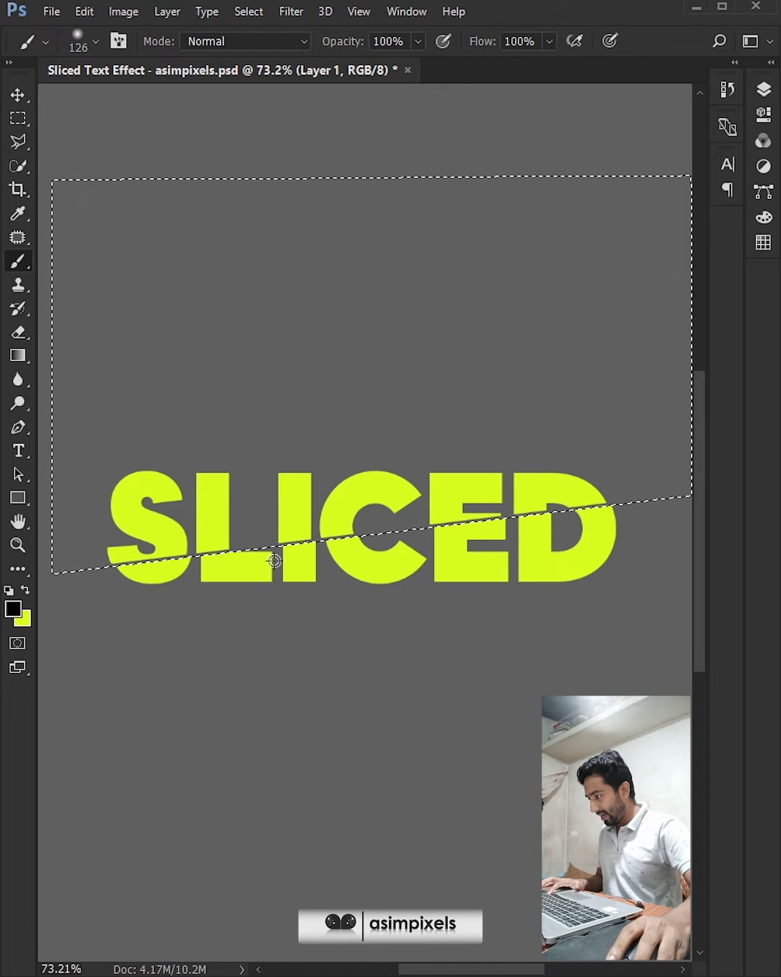
{"action": "mouse_move", "coordinate": [104, 519]}
{"action": "left_mouse_down"}
{"action": "mouse_move", "coordinate": [397, 522]}
{"action": "mouse_move", "coordinate": [509, 507]}
{"action": "mouse_move", "coordinate": [614, 479]}
{"action": "mouse_move", "coordinate": [284, 518]}
{"action": "mouse_move", "coordinate": [112, 528]}
{"action": "mouse_move", "coordinate": [201, 527]}
{"action": "mouse_move", "coordinate": [389, 500]}
{"action": "mouse_move", "coordinate": [90, 537]}
{"action": "left_mouse_up"}
{"action": "key", "text": "bracketleft"}
{"action": "key", "text": "bracketleft"}
{"action": "key", "text": "bracketleft"}
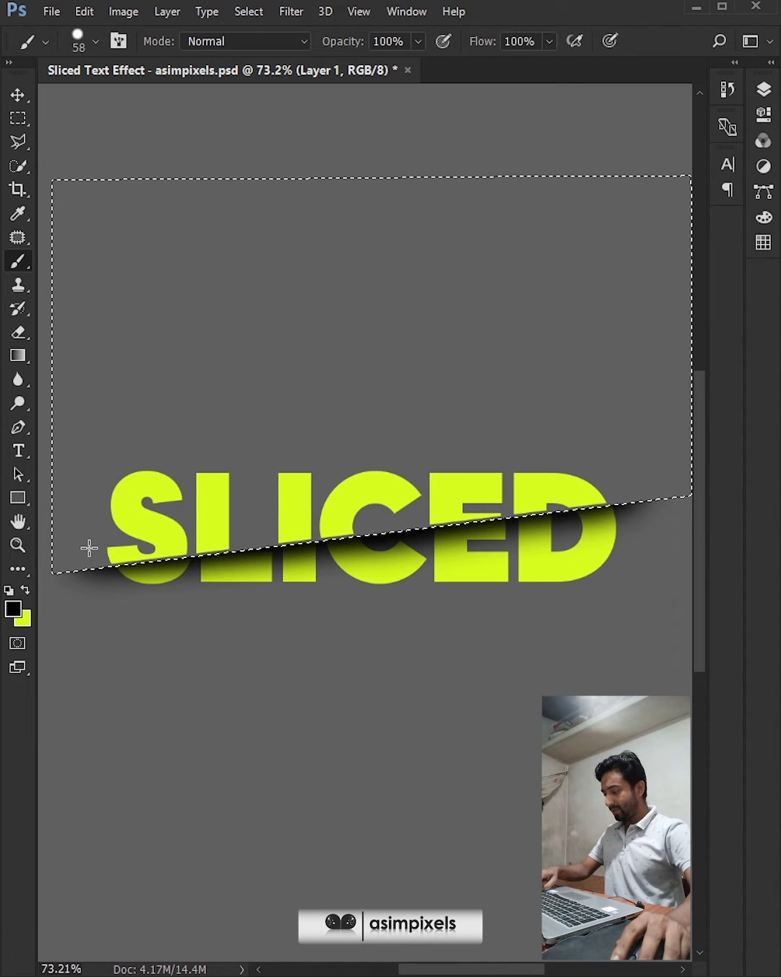